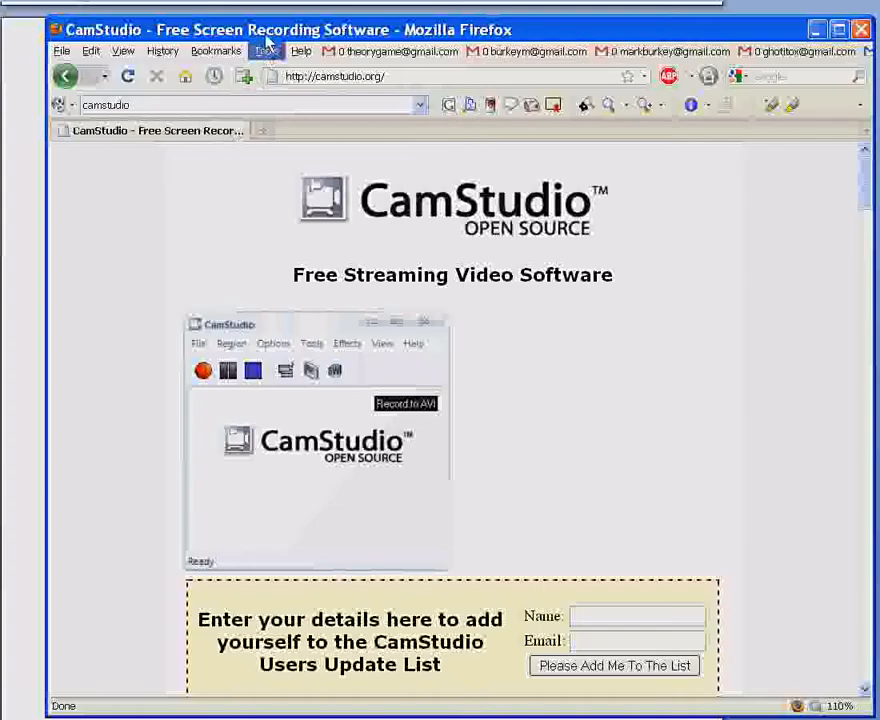
- Browse the camstudio.org page for the CamStudio and lossless codec download links and close the browser window
drag(255, 27, 235, 0)
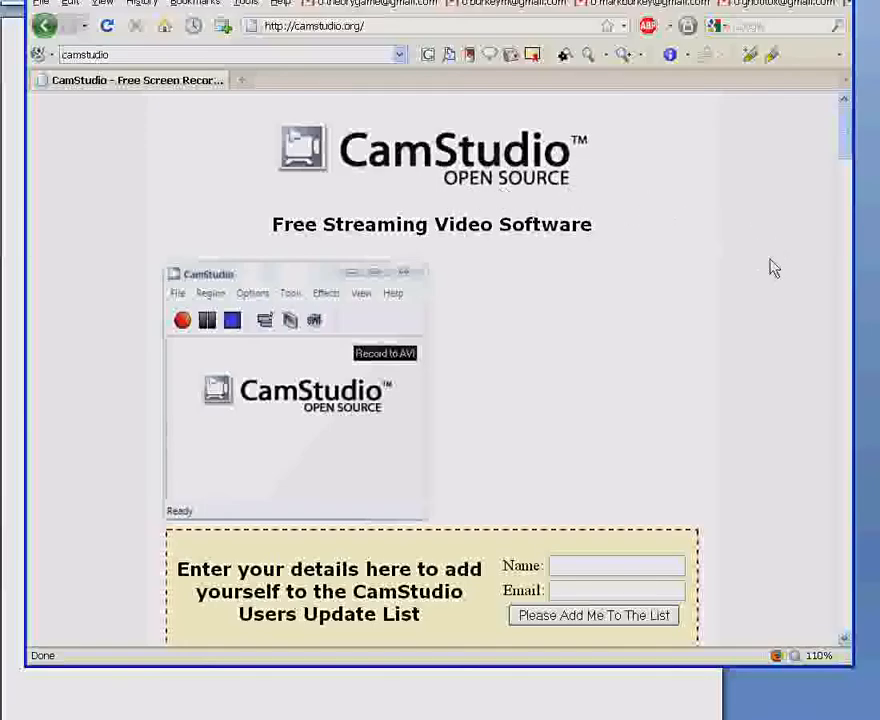
scroll(770, 268, down, 20)
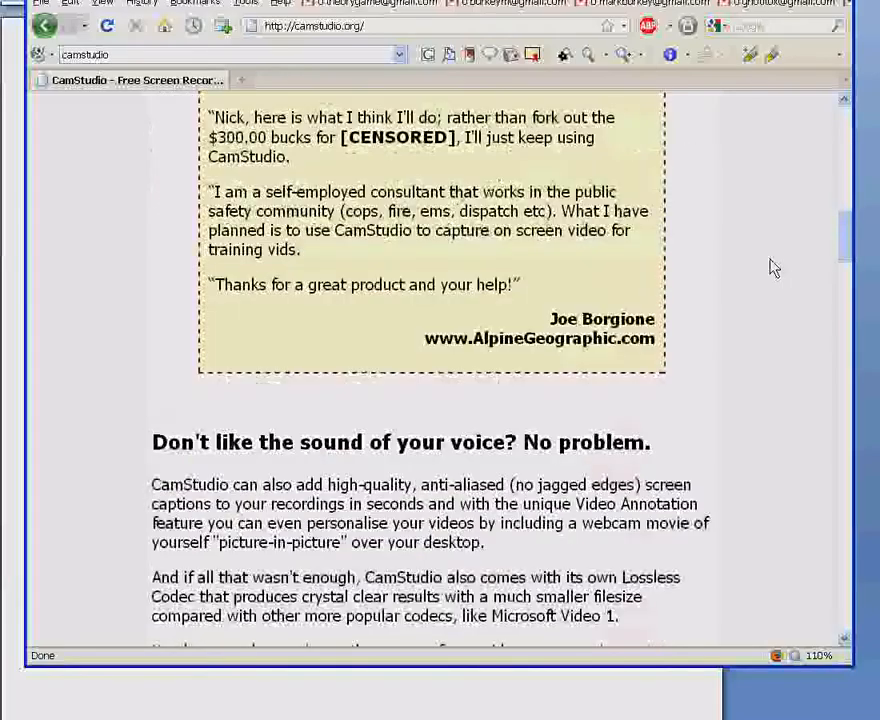
scroll(658, 267, up, 4)
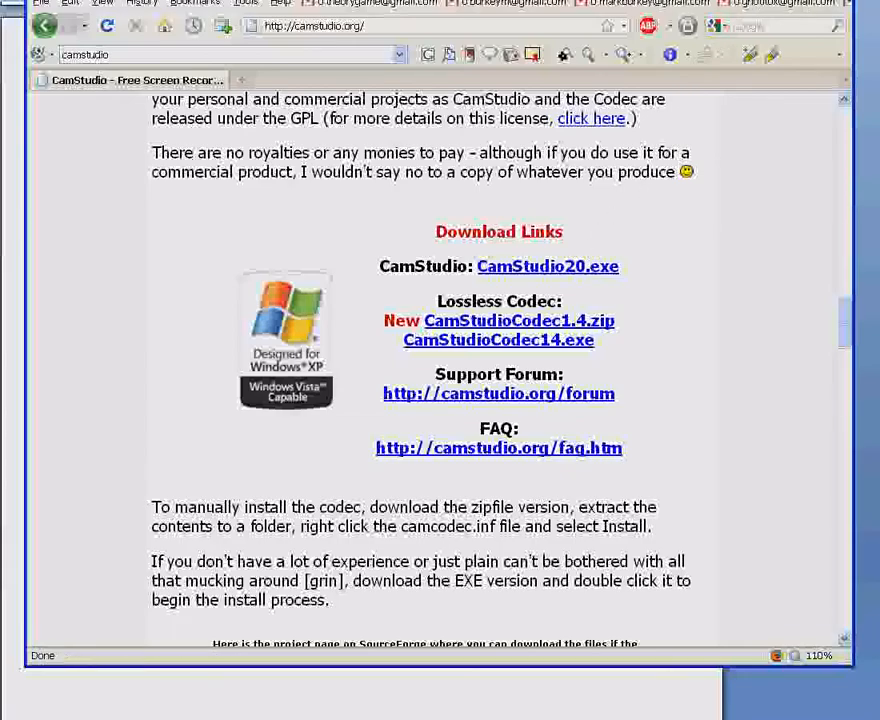
click(842, 2)
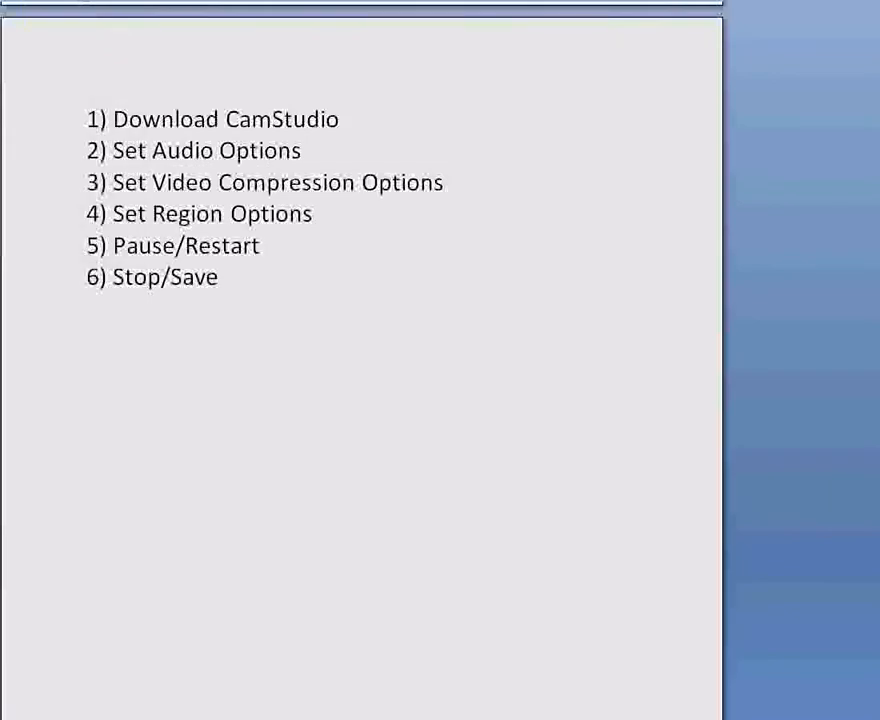
- Set CamStudio to record audio from the microphone, using the default input device for audio capture
drag(595, 153, 538, 90)
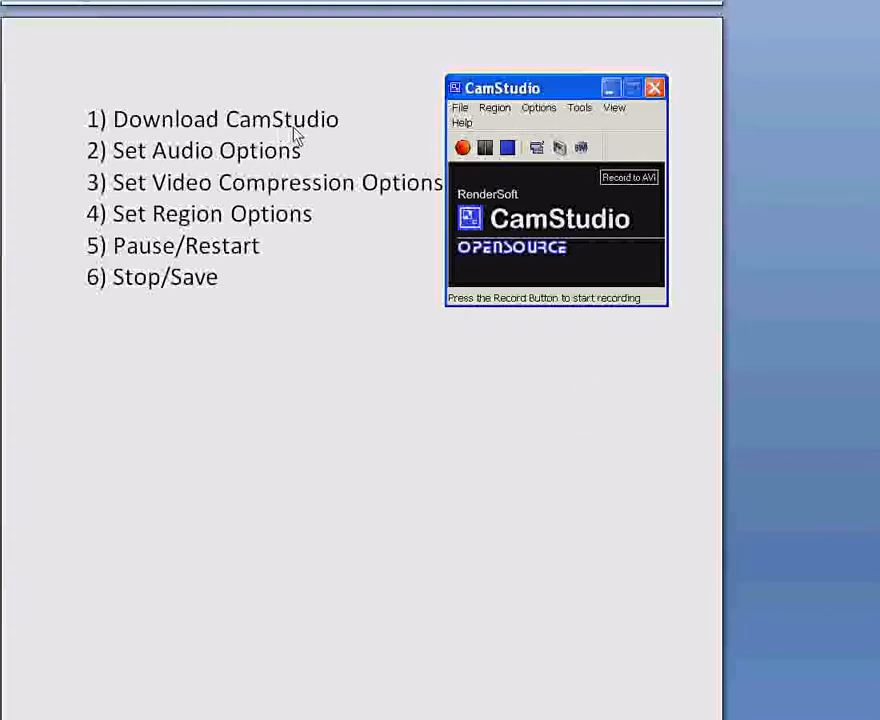
click(546, 112)
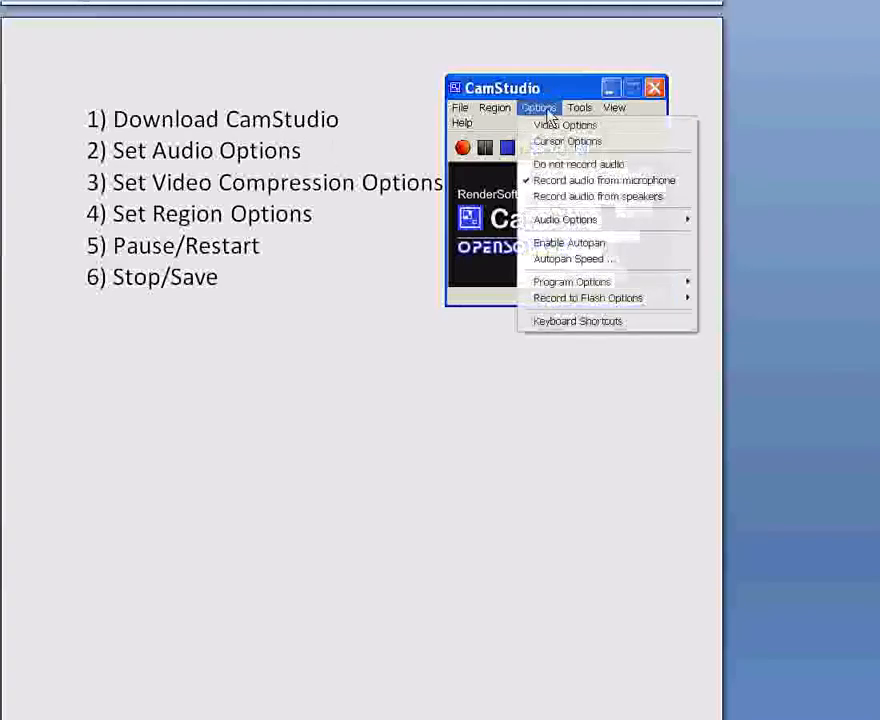
click(540, 182)
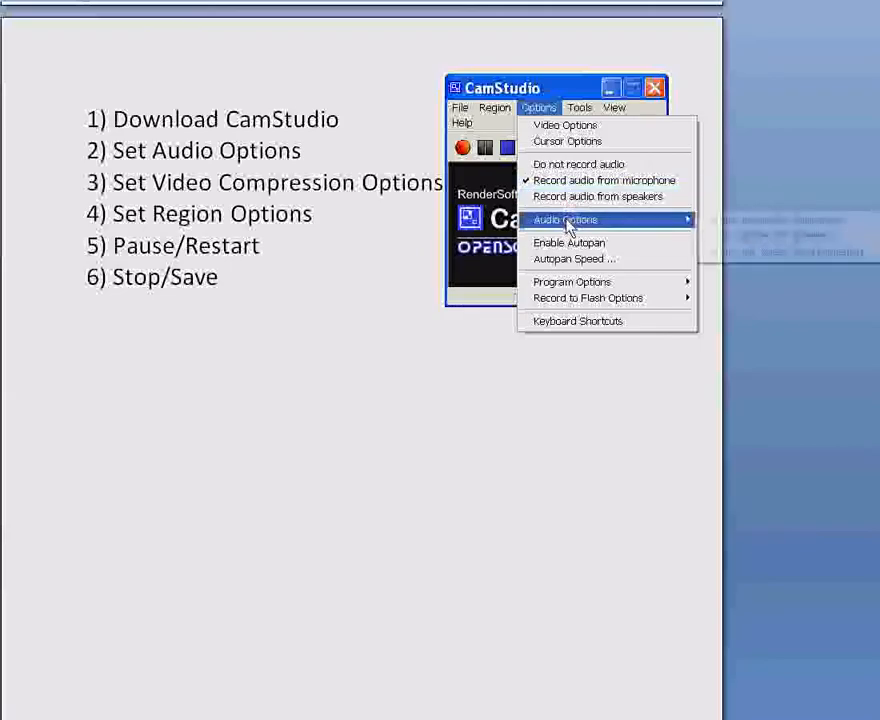
mouse_move(577, 230)
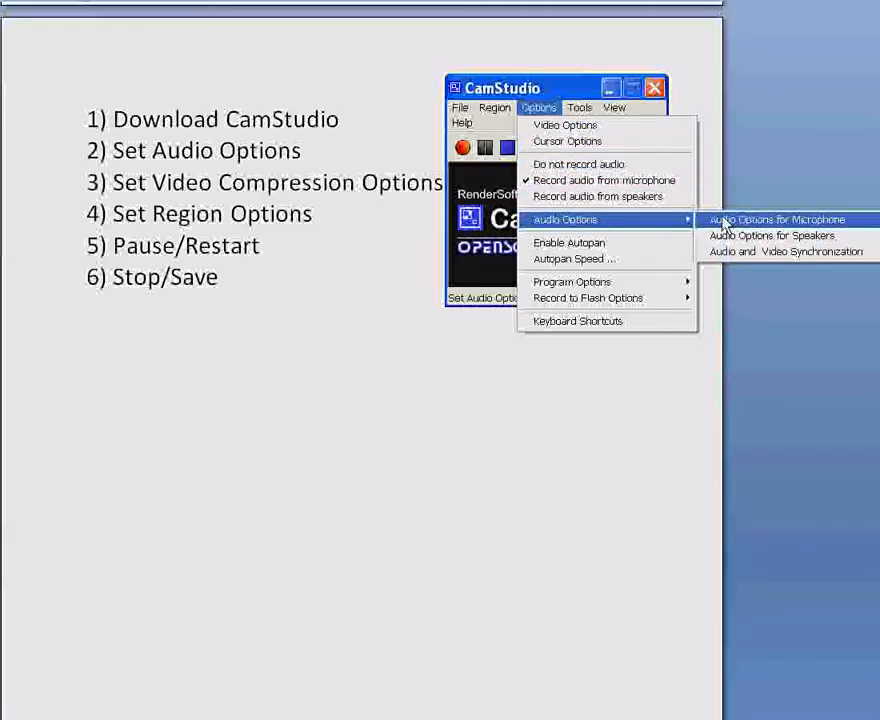
click(839, 228)
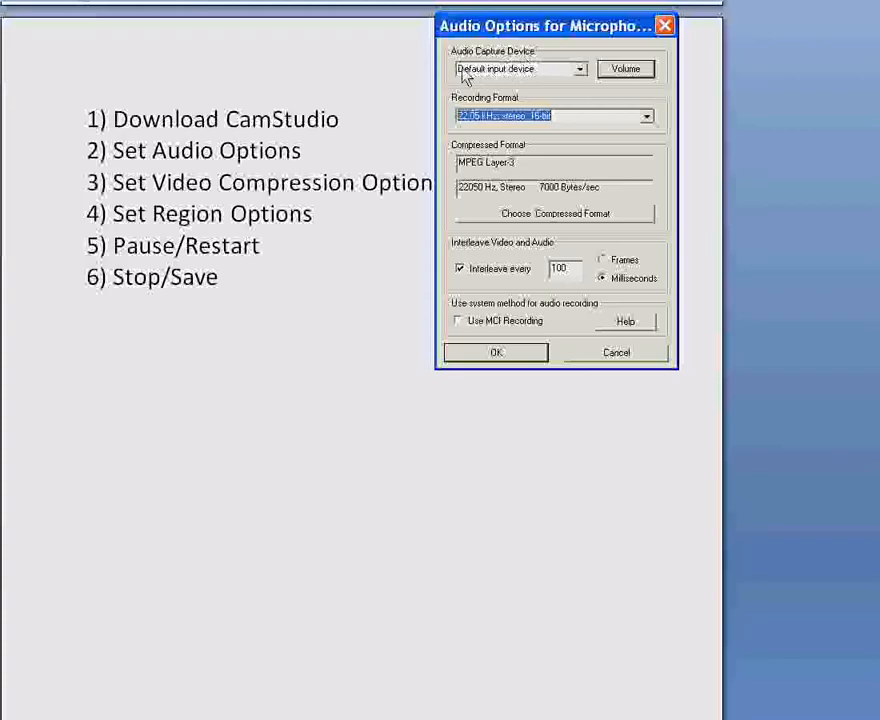
click(580, 70)
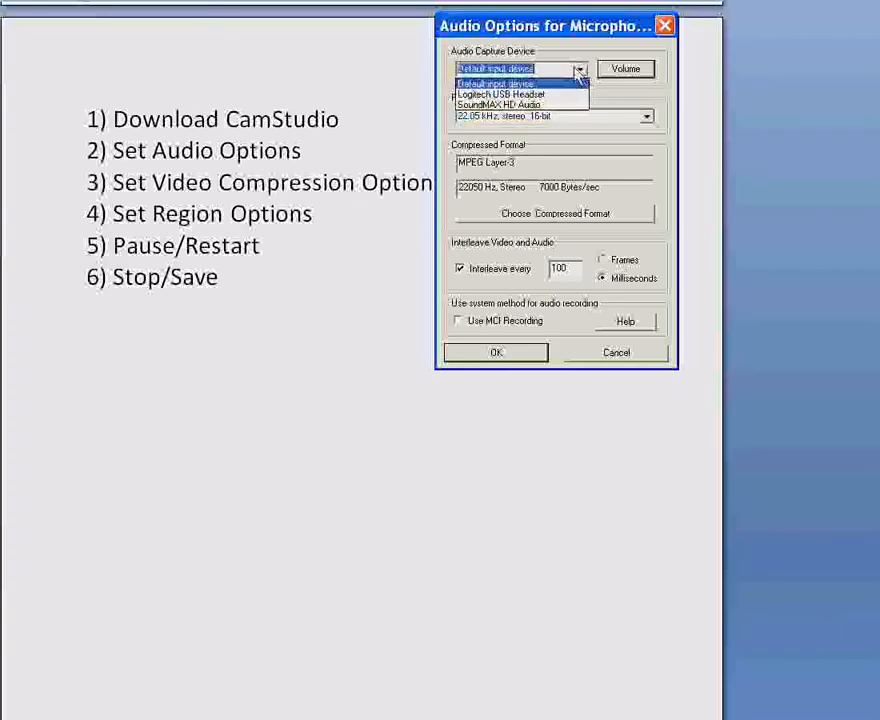
click(496, 86)
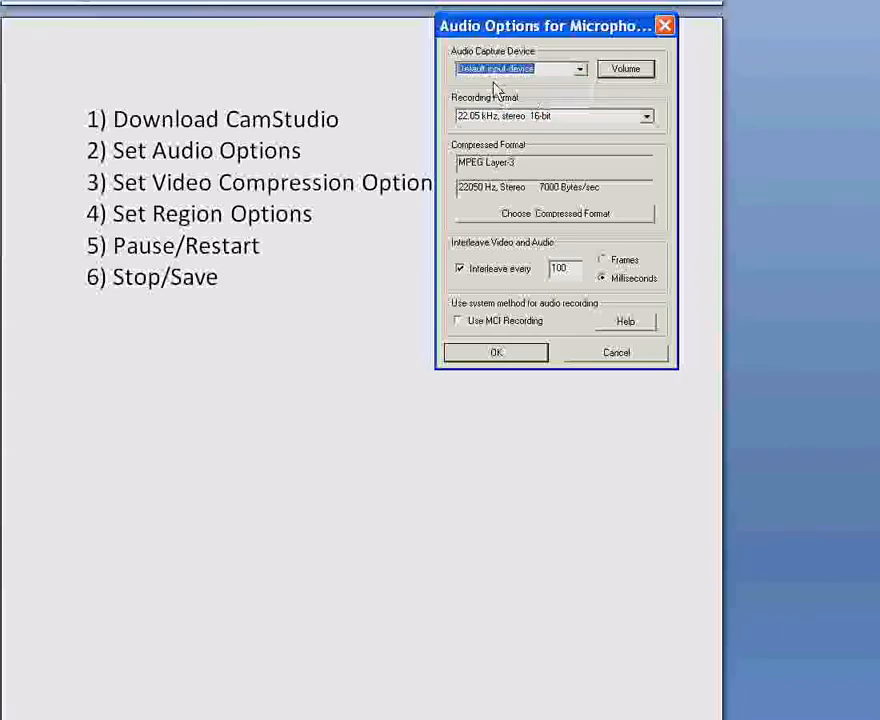
click(496, 354)
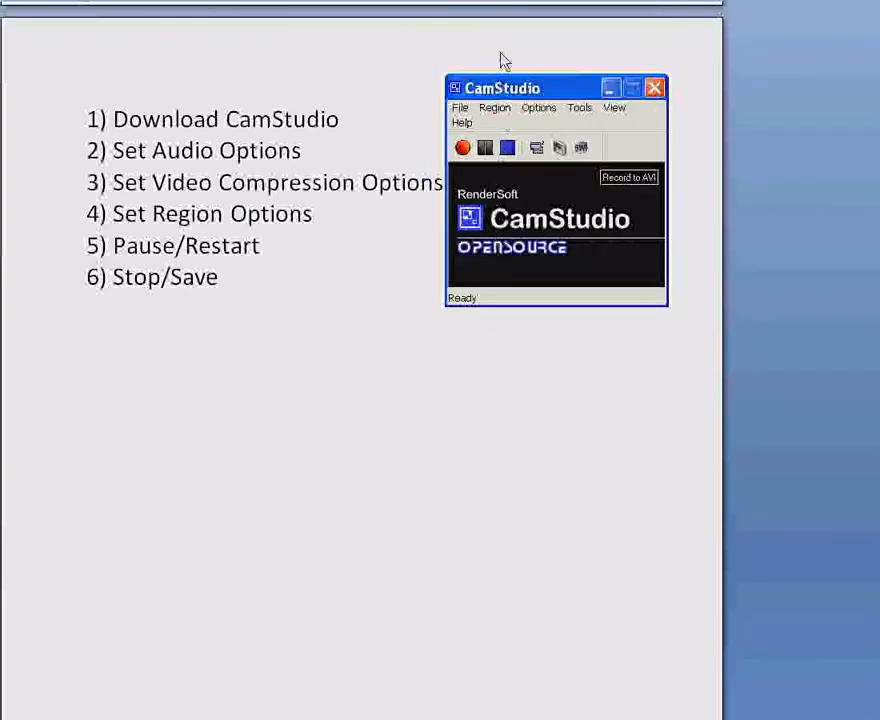
- Select Microsoft Video 1 as the video compressor and accept its temporal quality configuration and the video options
click(533, 110)
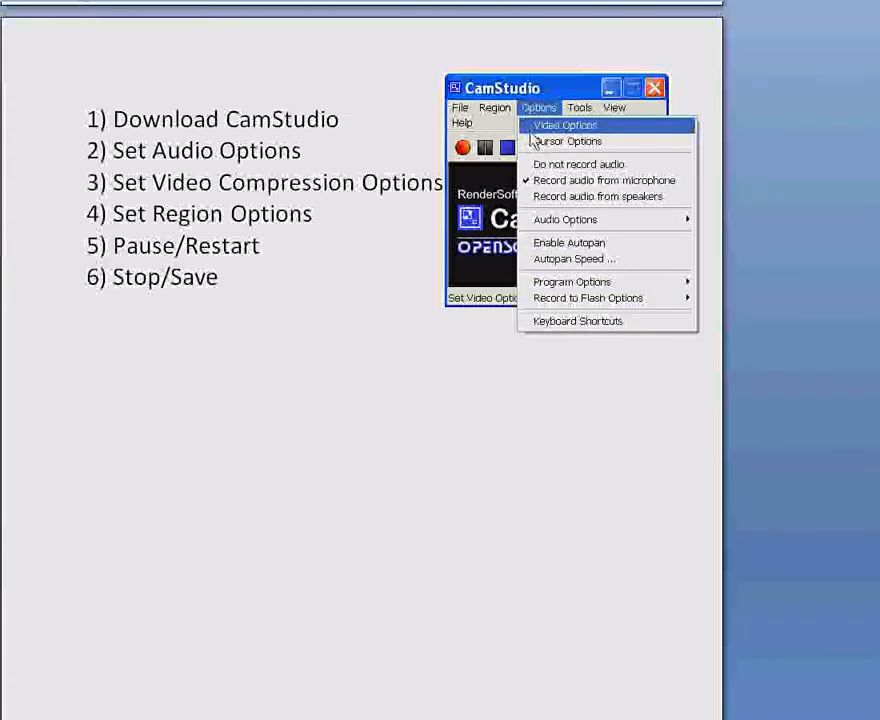
click(574, 130)
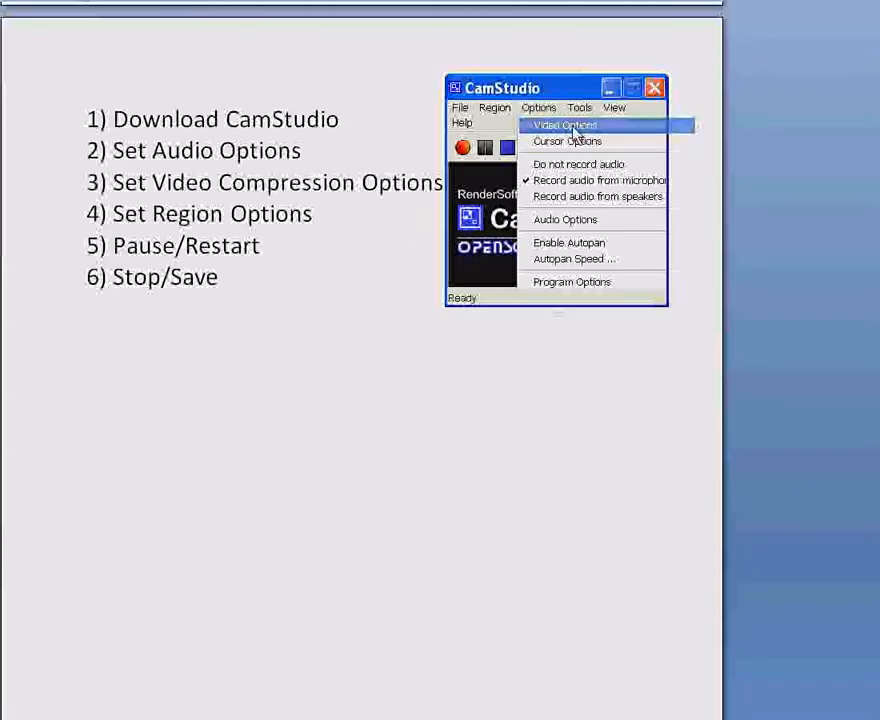
drag(557, 44, 481, 104)
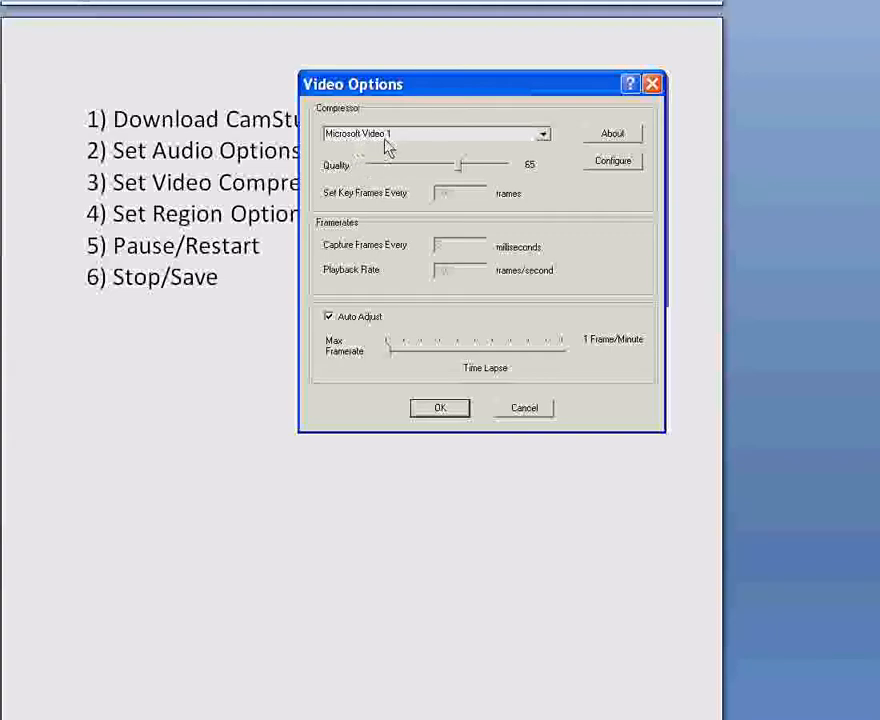
click(548, 136)
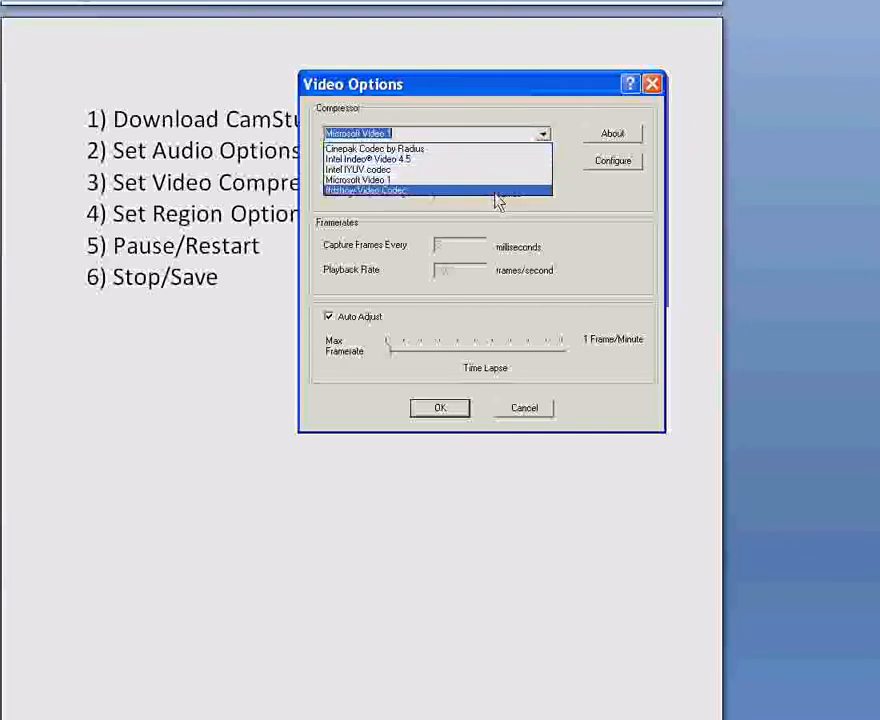
click(410, 135)
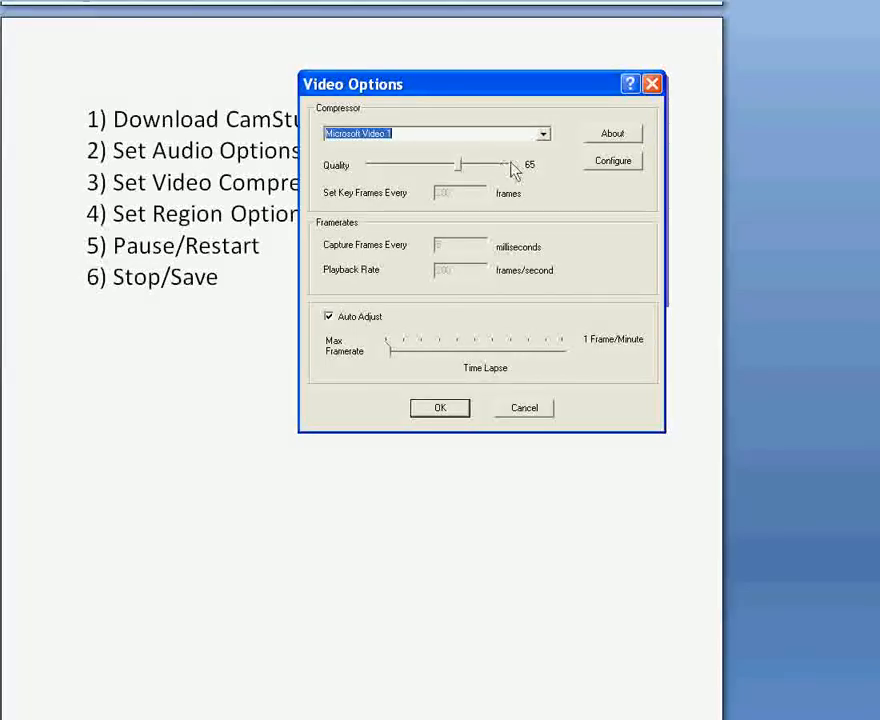
click(622, 161)
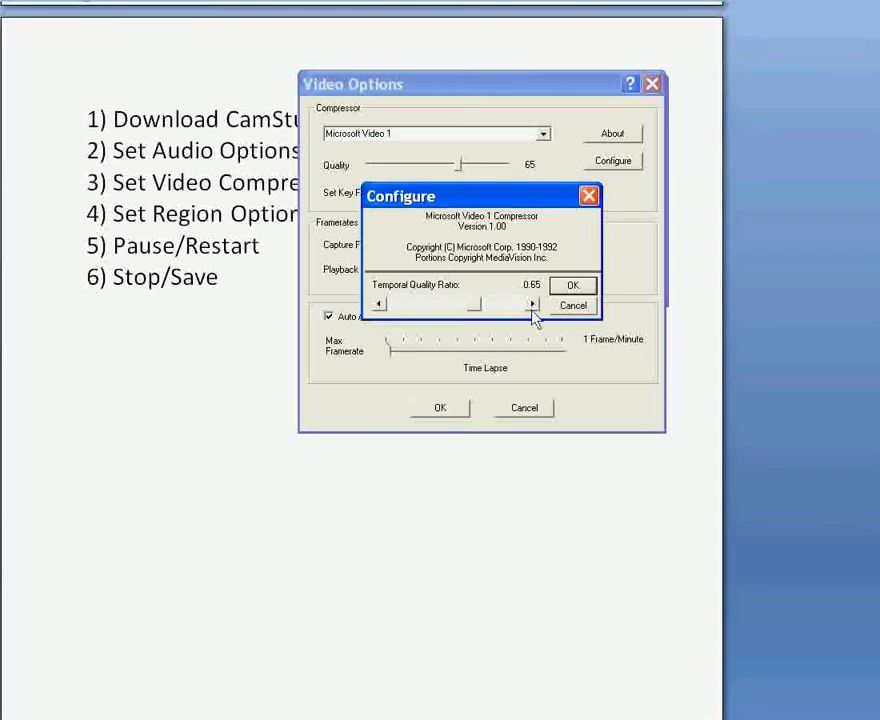
click(573, 286)
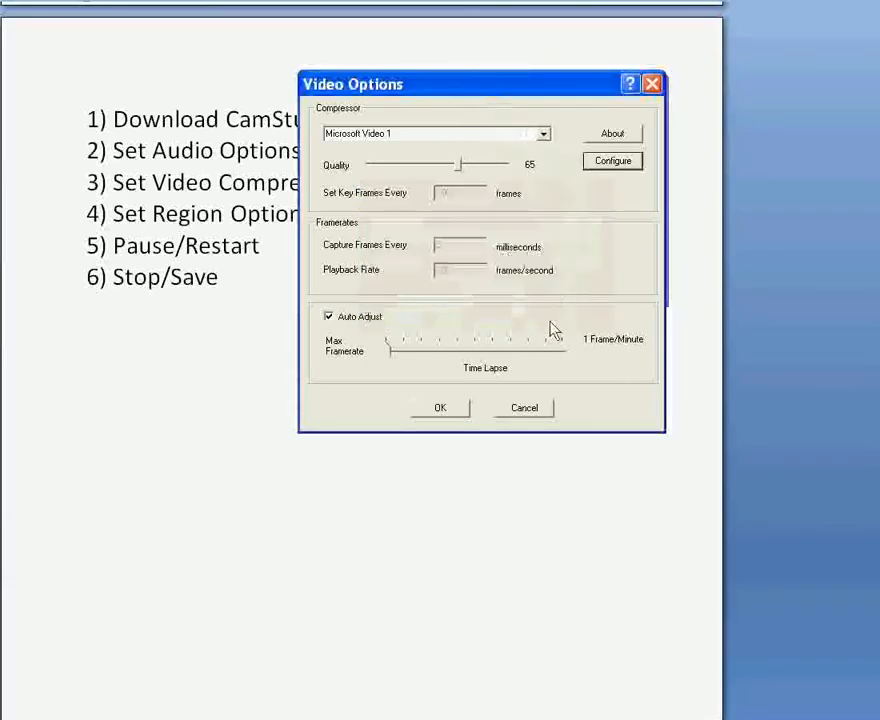
click(440, 412)
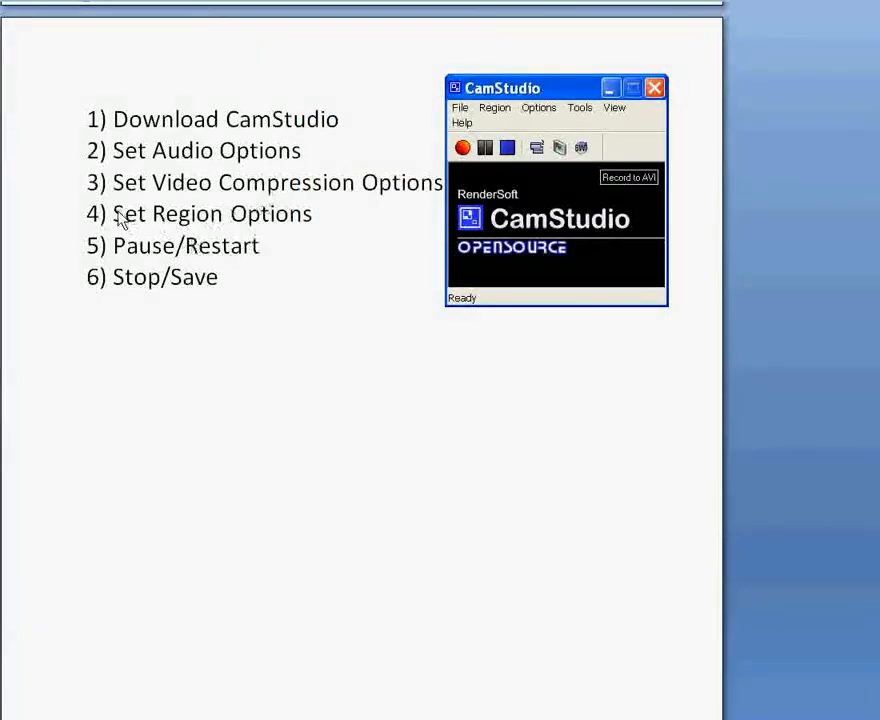
- Use a fixed capture region 800 wide by 600 high, with dragging corners to pan enabled
click(490, 108)
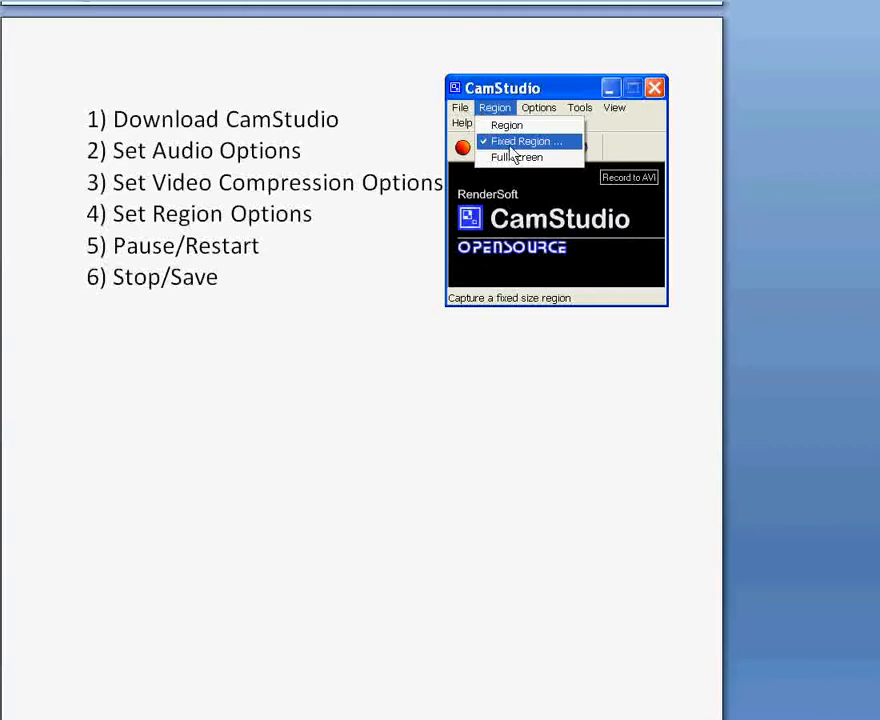
click(512, 150)
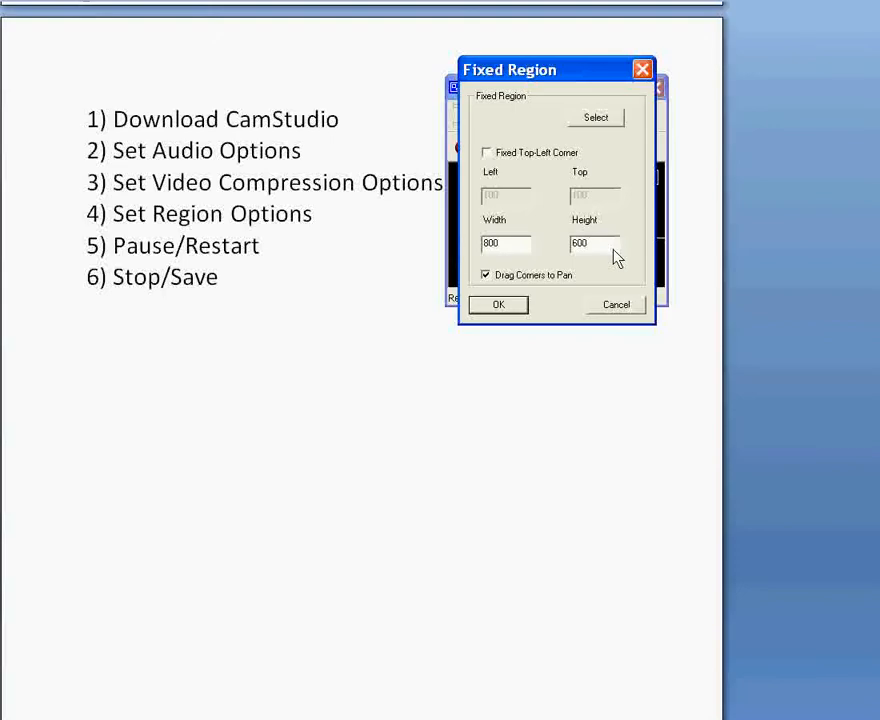
click(509, 309)
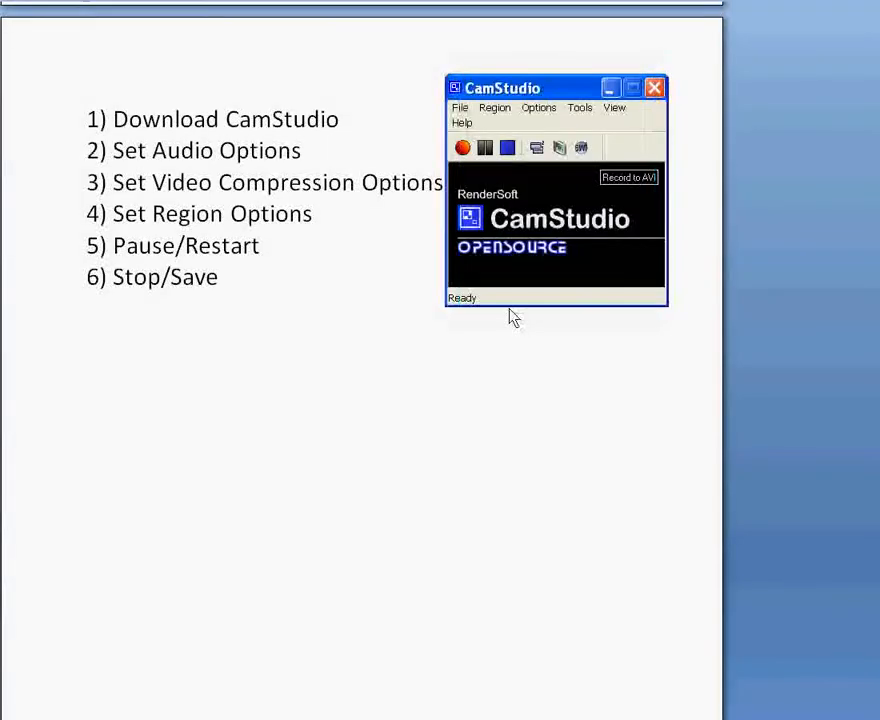
- Start recording with the fixed region placed over the numbered checklist and move the CamStudio window outside the region
click(463, 149)
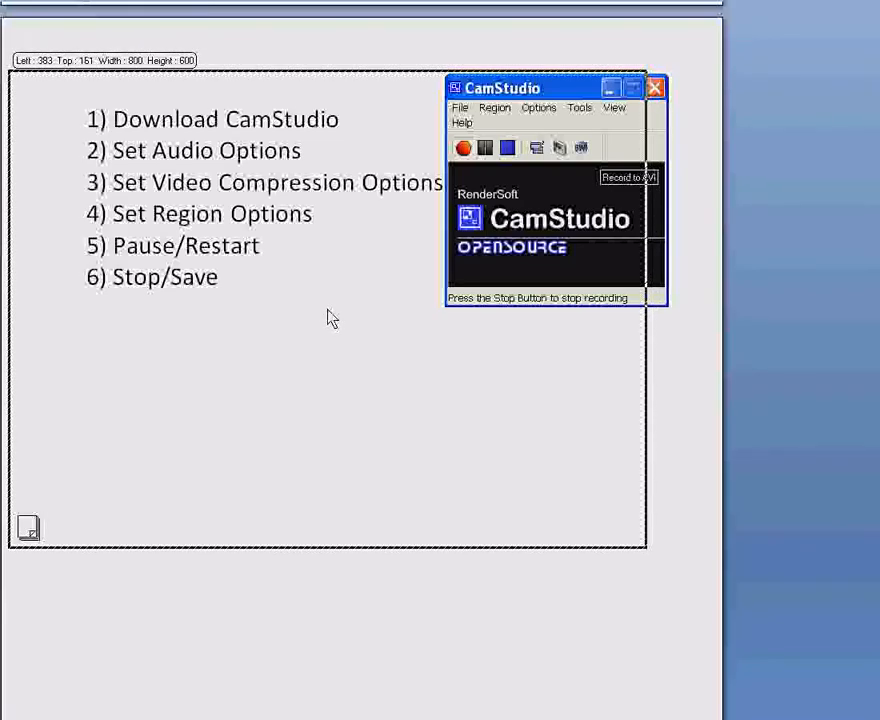
click(328, 318)
drag(508, 92, 716, 88)
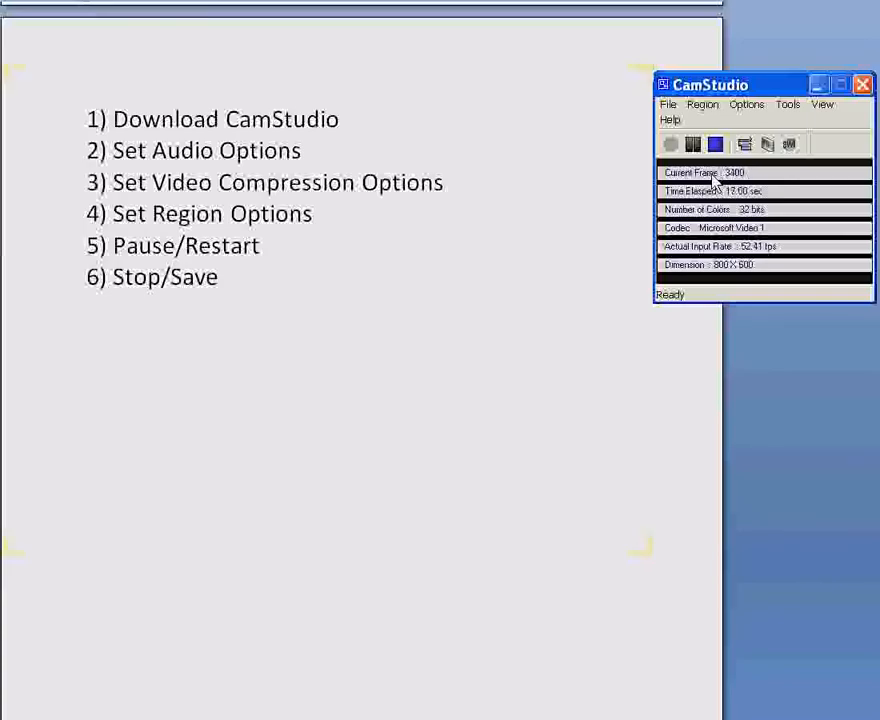
- Pause and resume the running recording, and stop it
click(697, 144)
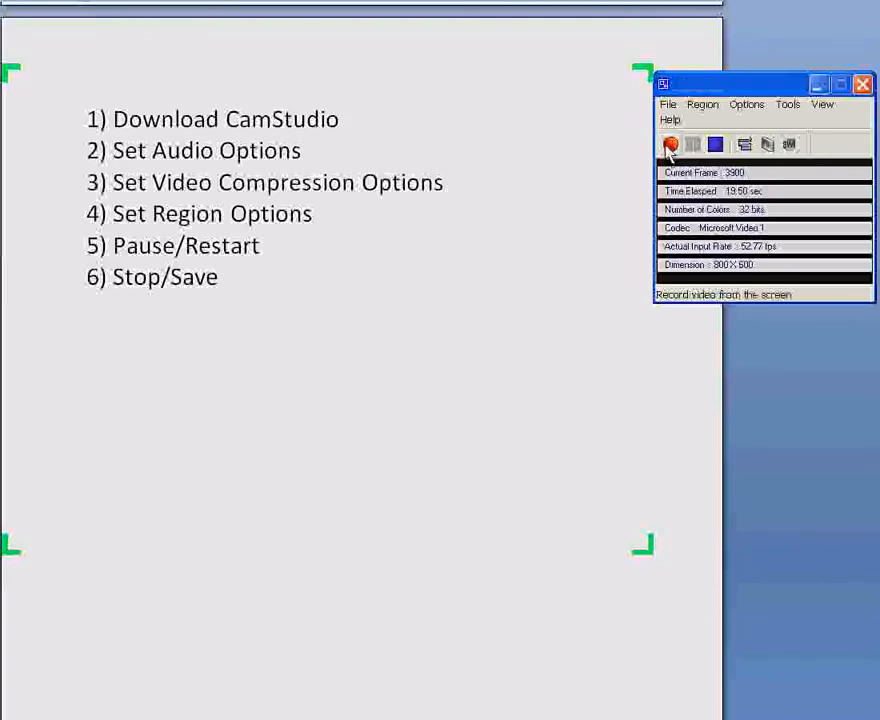
click(670, 146)
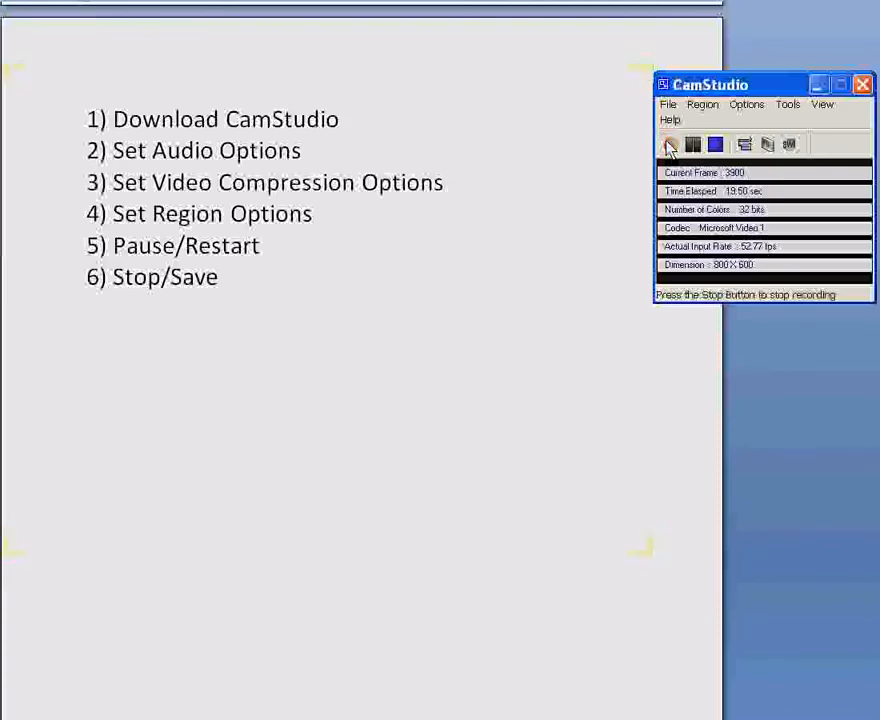
click(717, 146)
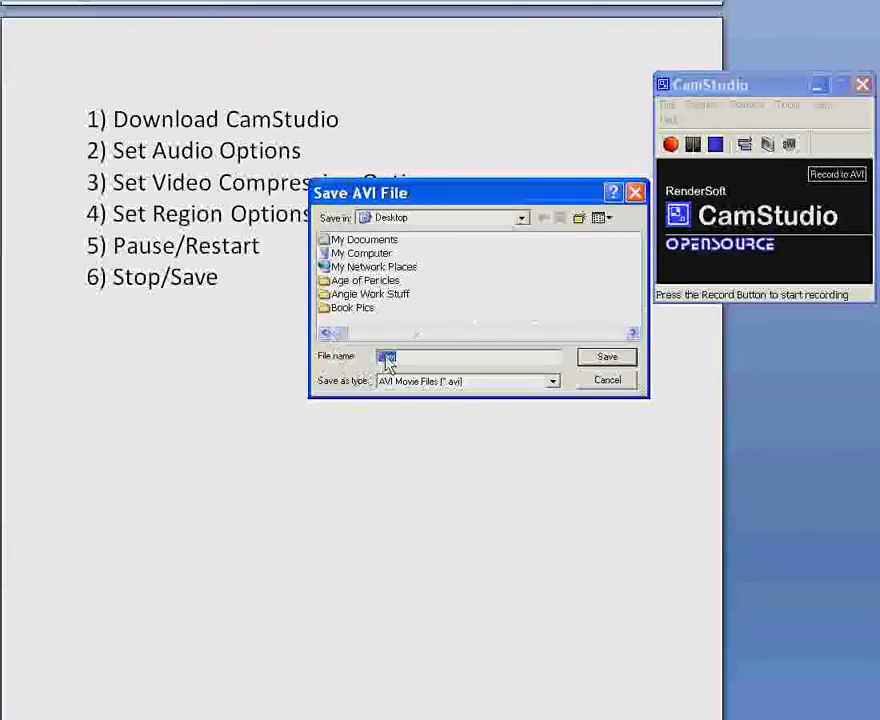
- Save the recording to the Desktop as myvideo.avi and move the CamStudio window back beside the checklist
key(BackSpace)
text(myvideo.avi)
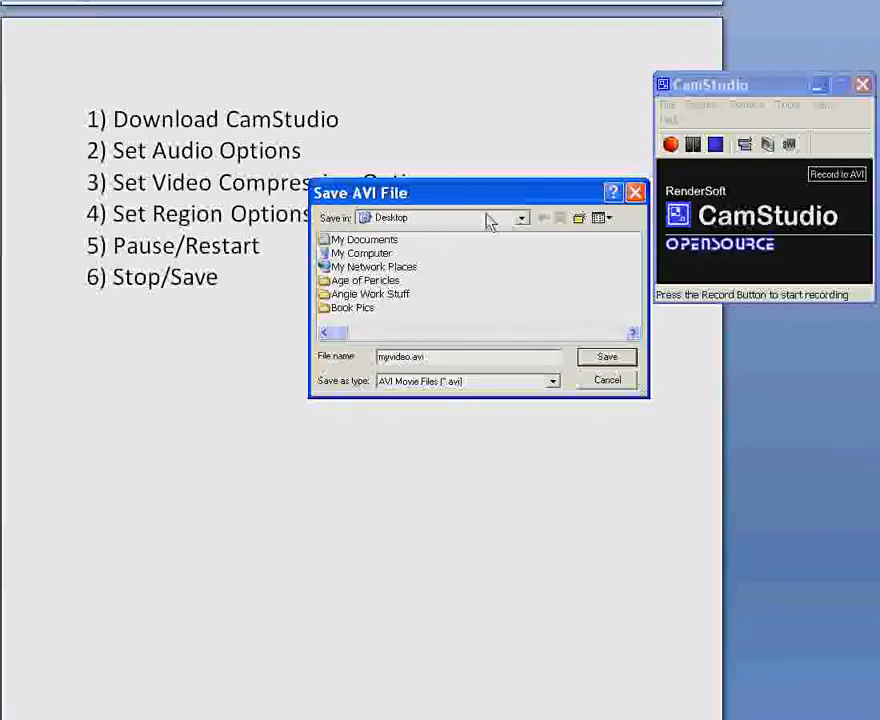
click(610, 358)
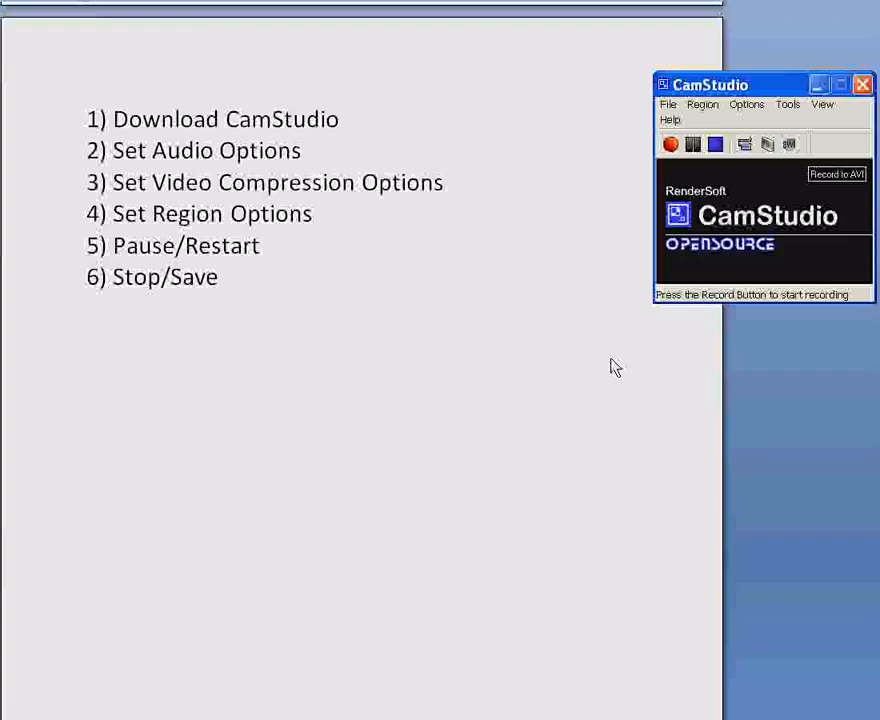
drag(759, 92, 617, 107)
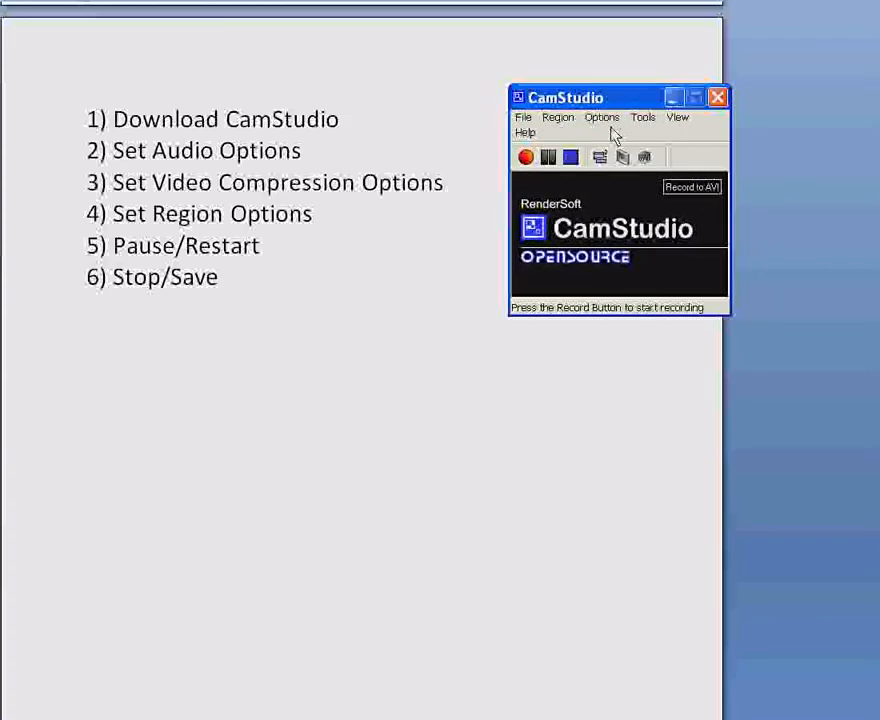